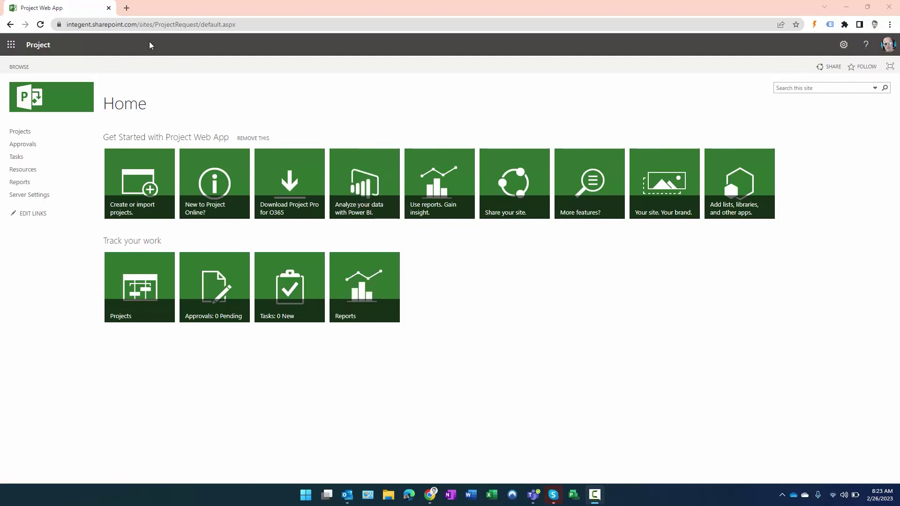
{"action": "left_click_drag", "start_coordinate": [153, 25], "coordinate": [62, 26]}
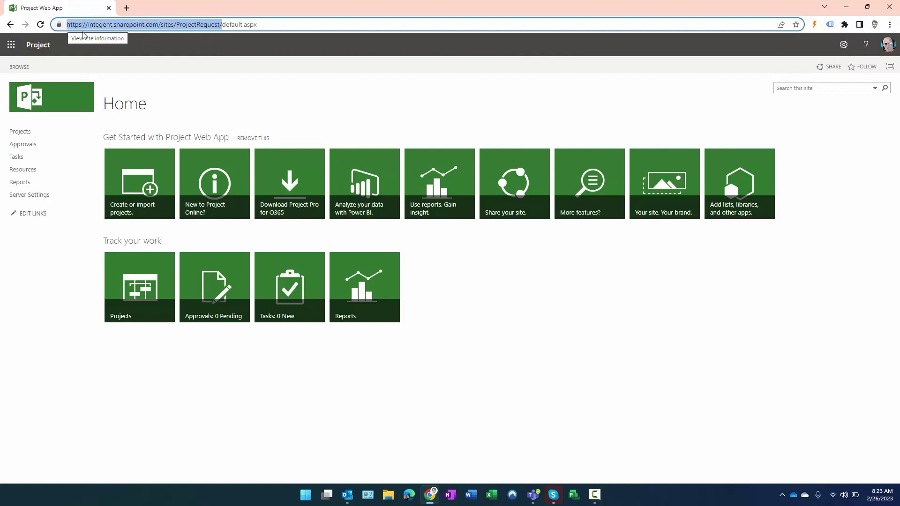
{"action": "left_click", "coordinate": [218, 26]}
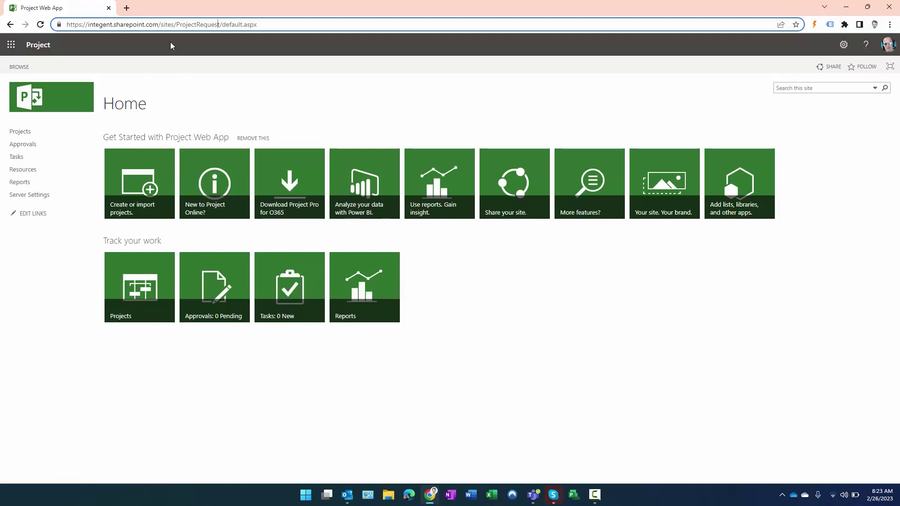
{"action": "left_click_drag", "start_coordinate": [221, 25], "coordinate": [65, 24]}
{"action": "key", "text": "ctrl+c"}
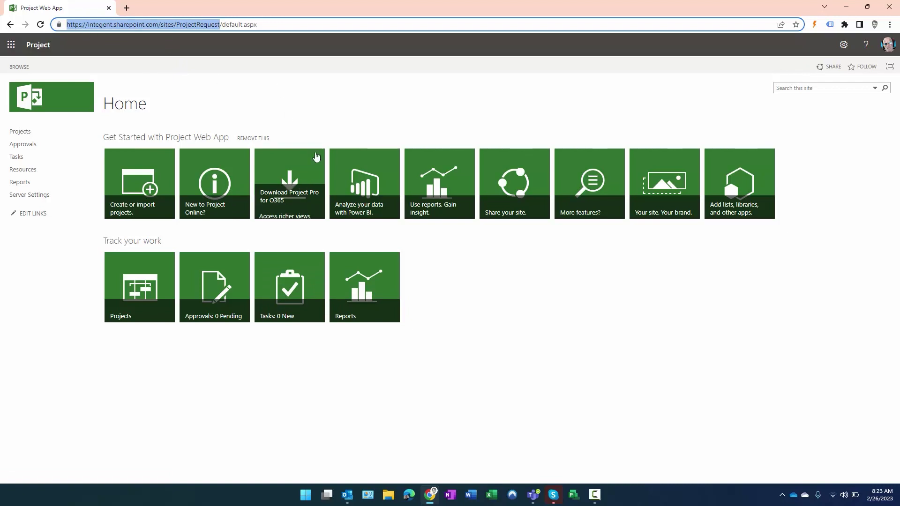
Launch Project Professional, log in with the Computer profile, and create a Blank Project
{"action": "left_click", "coordinate": [305, 494]}
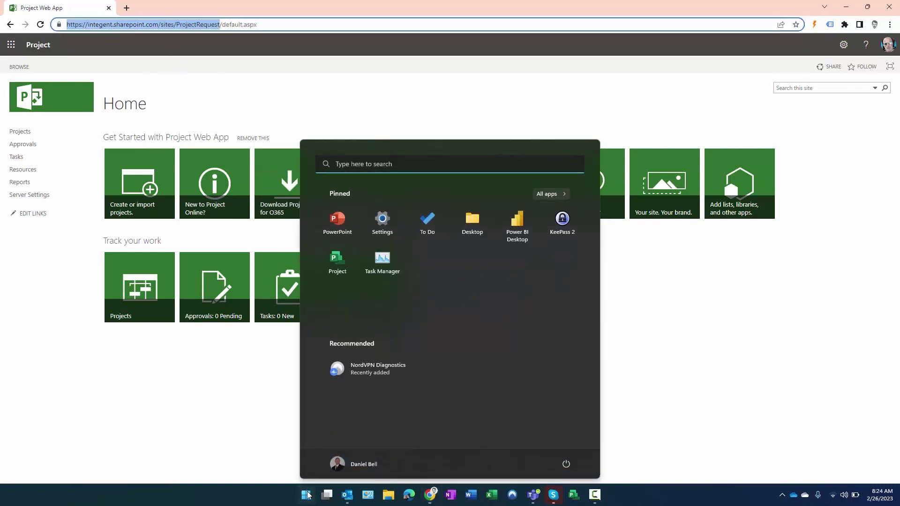
{"action": "left_click", "coordinate": [305, 494]}
{"action": "left_click", "coordinate": [574, 495]}
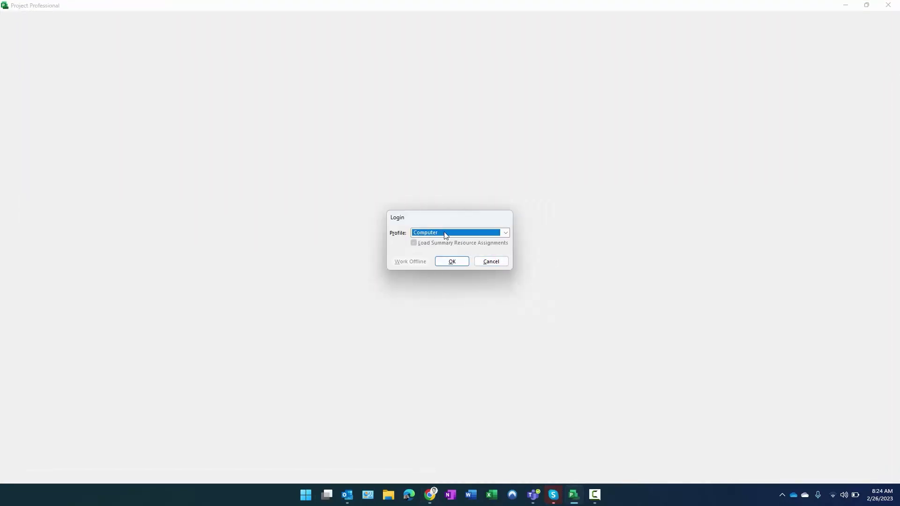
{"action": "left_click", "coordinate": [450, 261]}
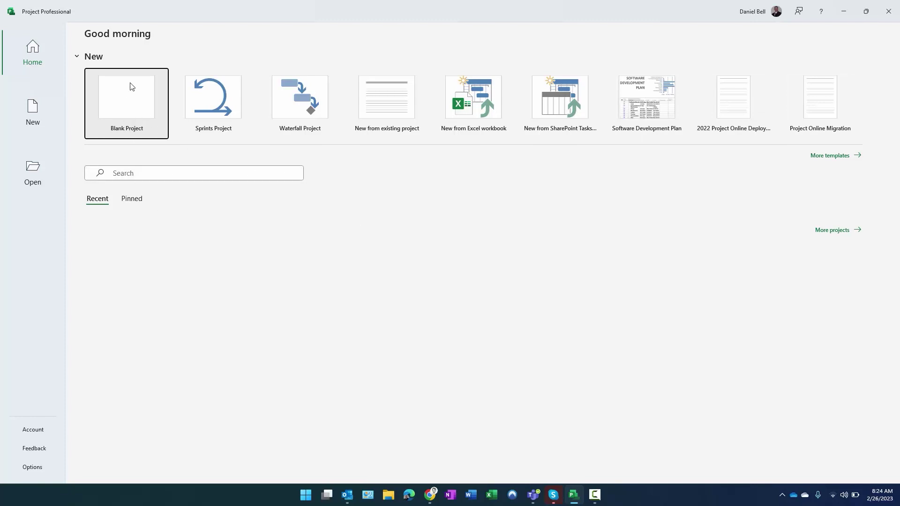
{"action": "left_click", "coordinate": [129, 104]}
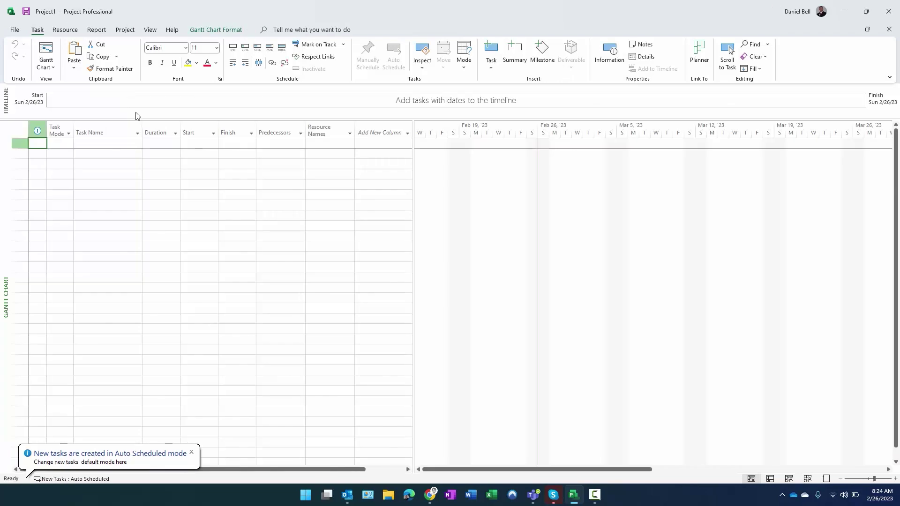
{"action": "left_click", "coordinate": [14, 30]}
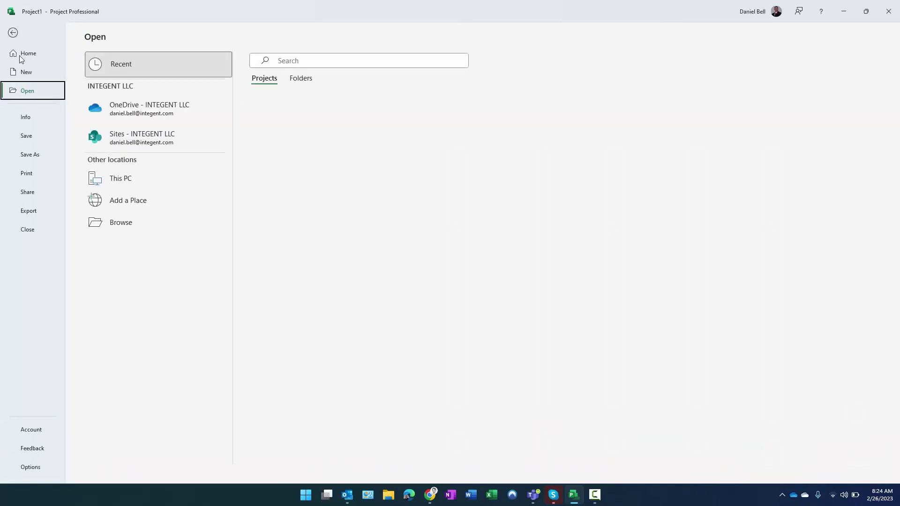
{"action": "left_click", "coordinate": [26, 118]}
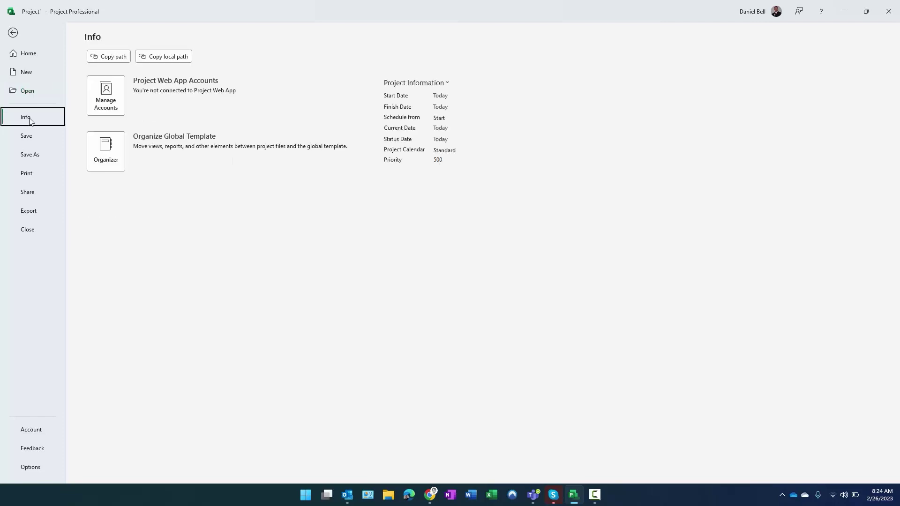
{"action": "left_click", "coordinate": [109, 99]}
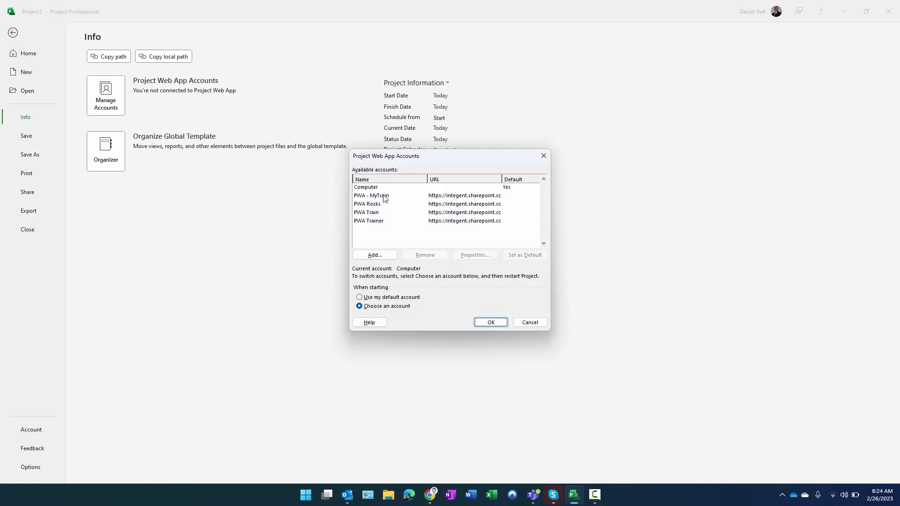
{"action": "left_click", "coordinate": [375, 255]}
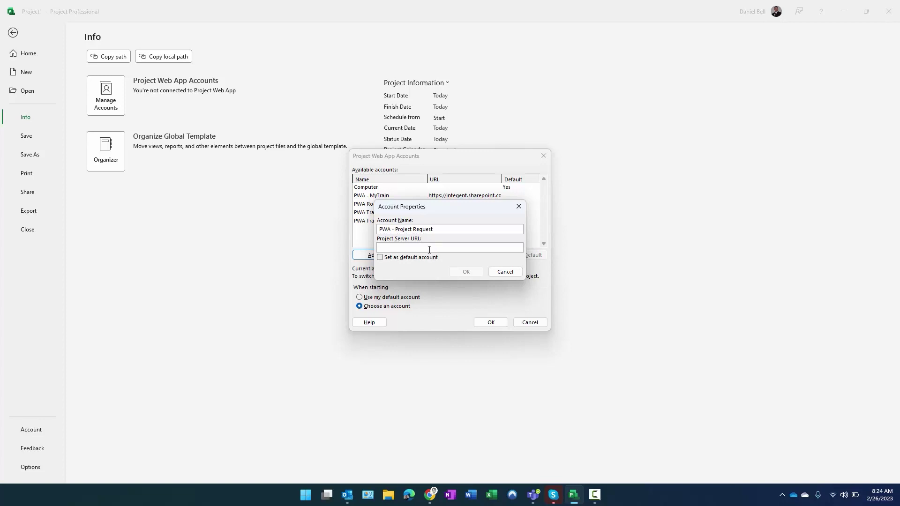
{"action": "key", "text": "ctrl+v"}
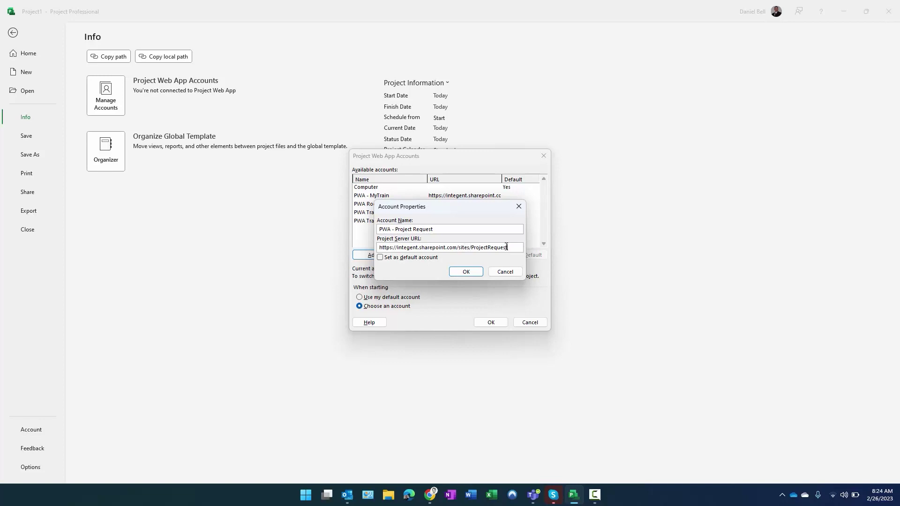
{"action": "left_click_drag", "start_coordinate": [506, 247], "coordinate": [367, 250]}
{"action": "left_click", "coordinate": [467, 249]}
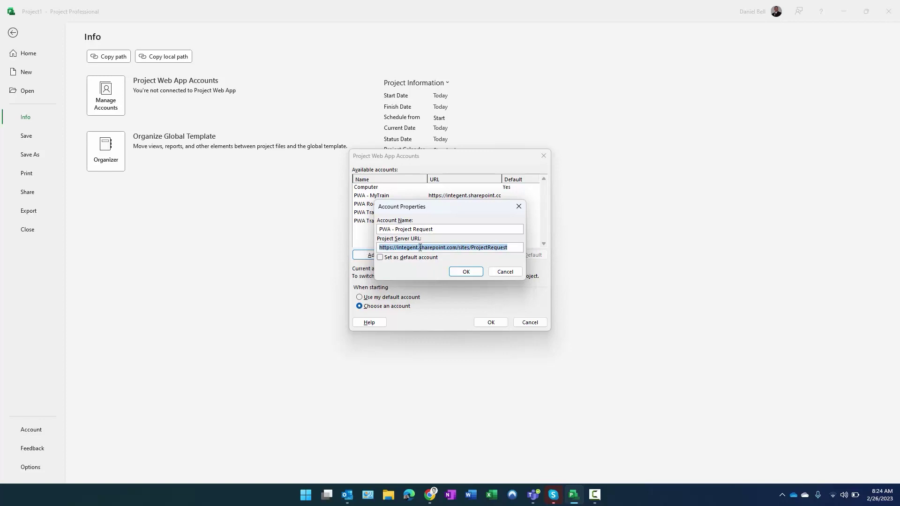
Confirm the new account and accept the Project Web App Accounts list
{"action": "left_click", "coordinate": [466, 272]}
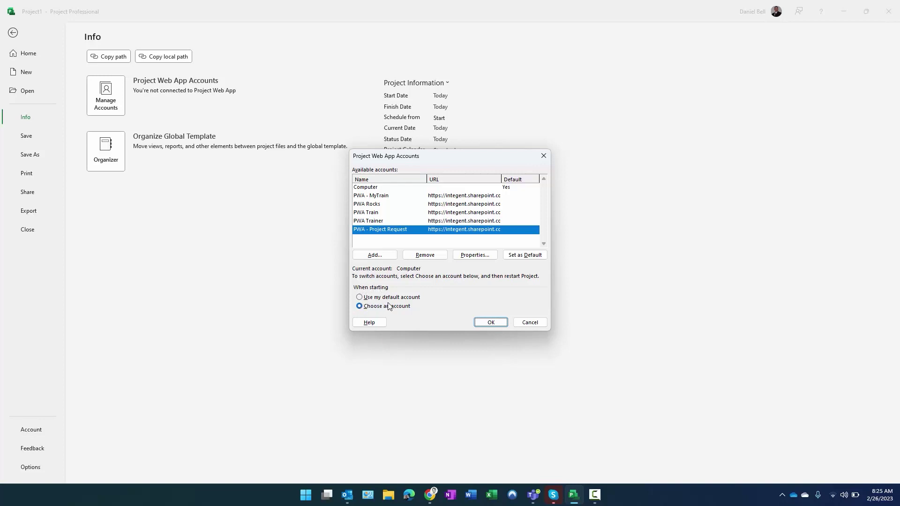
{"action": "left_click", "coordinate": [373, 187]}
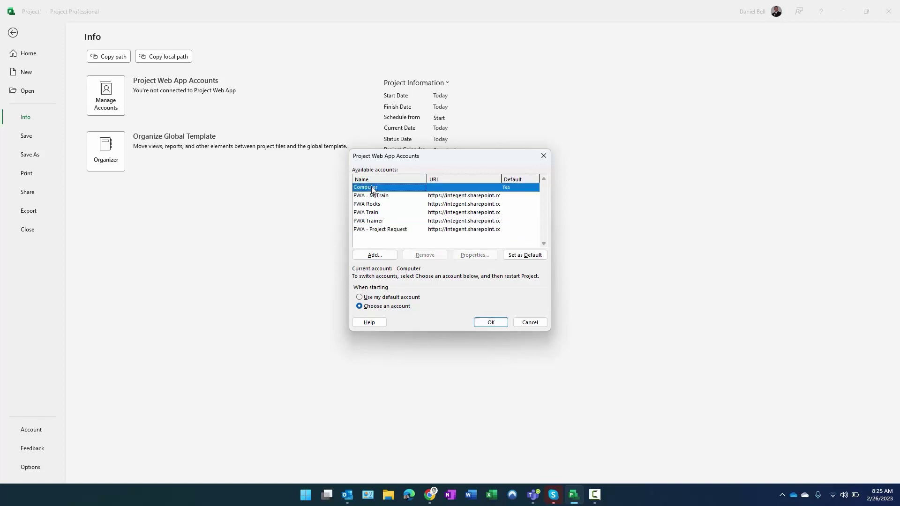
{"action": "left_click", "coordinate": [375, 229]}
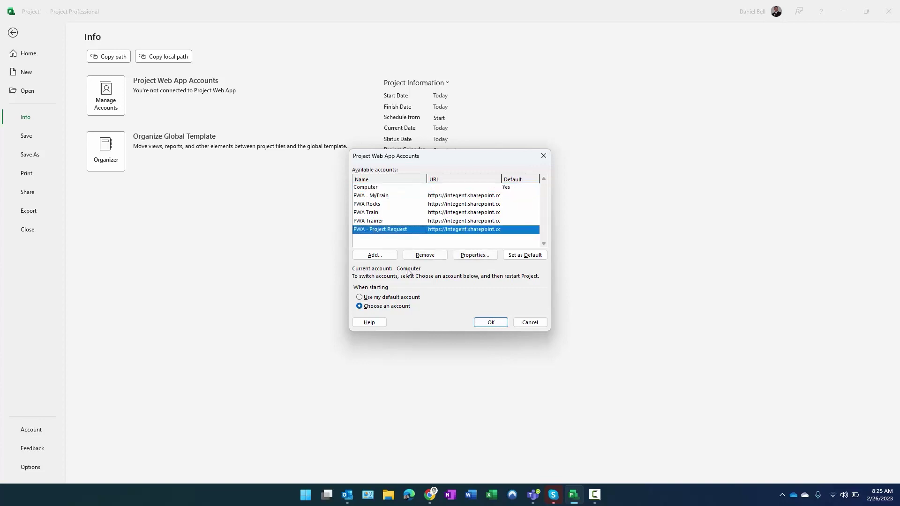
{"action": "left_click", "coordinate": [490, 323]}
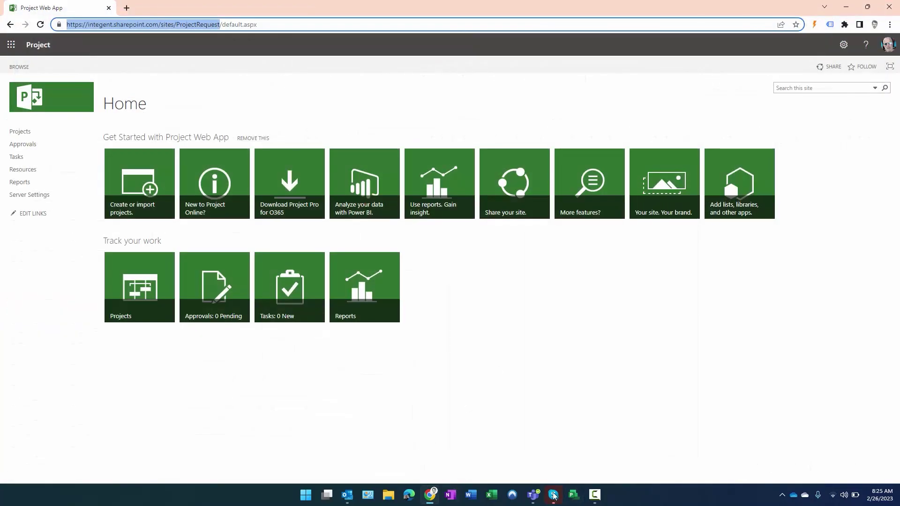
Relaunch Project and log in with the PWA - Project Request login profile
{"action": "left_click", "coordinate": [574, 494]}
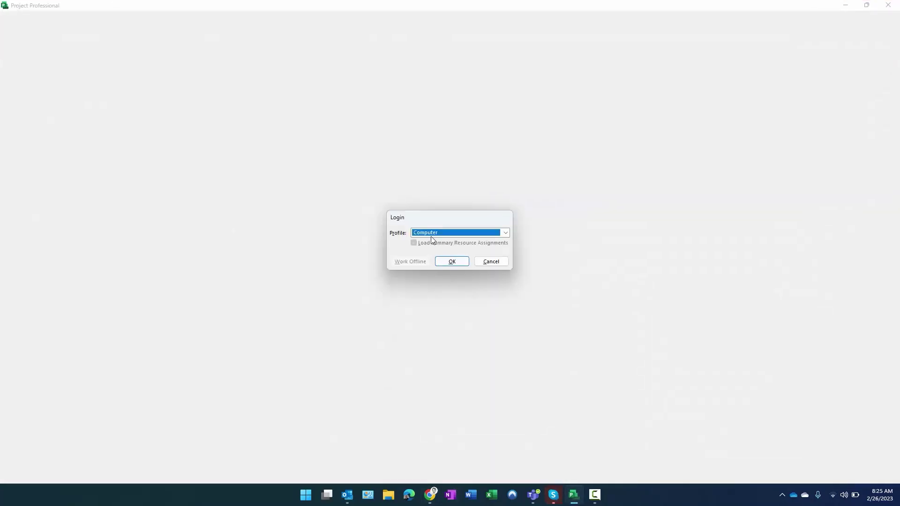
{"action": "left_click", "coordinate": [434, 233]}
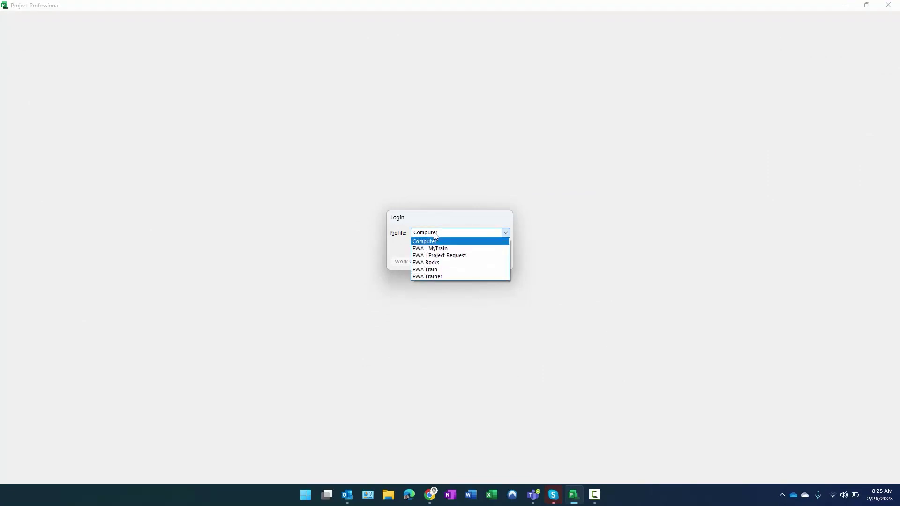
{"action": "left_click", "coordinate": [438, 256]}
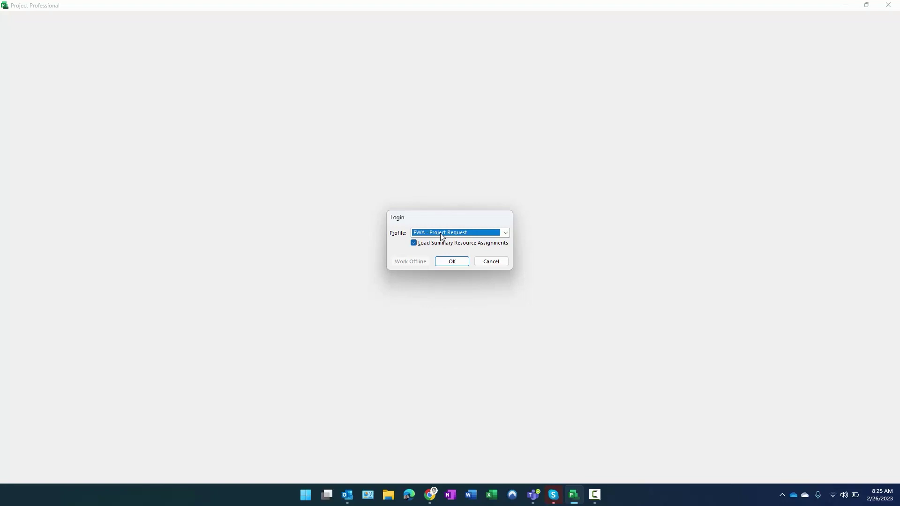
{"action": "left_click", "coordinate": [452, 262]}
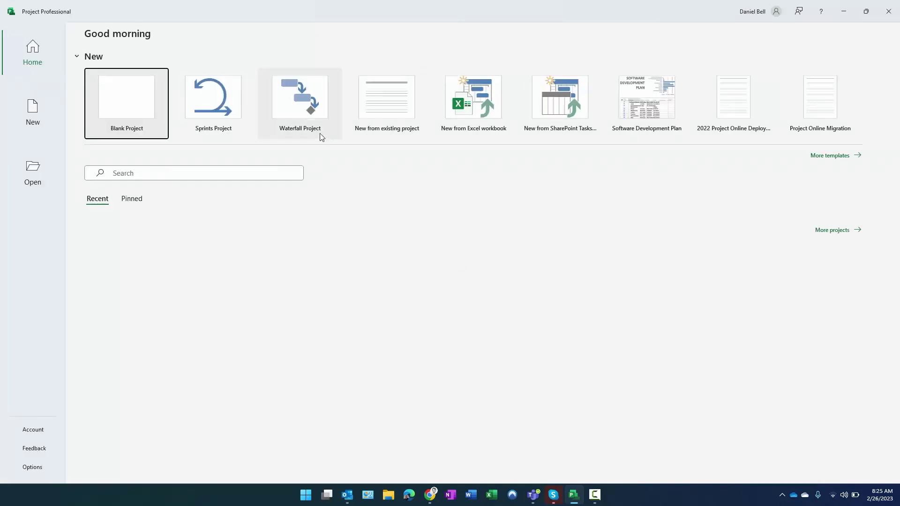
Browse the PWA - Project Request list of all projects, then cancel the empty browser
{"action": "left_click", "coordinate": [40, 174]}
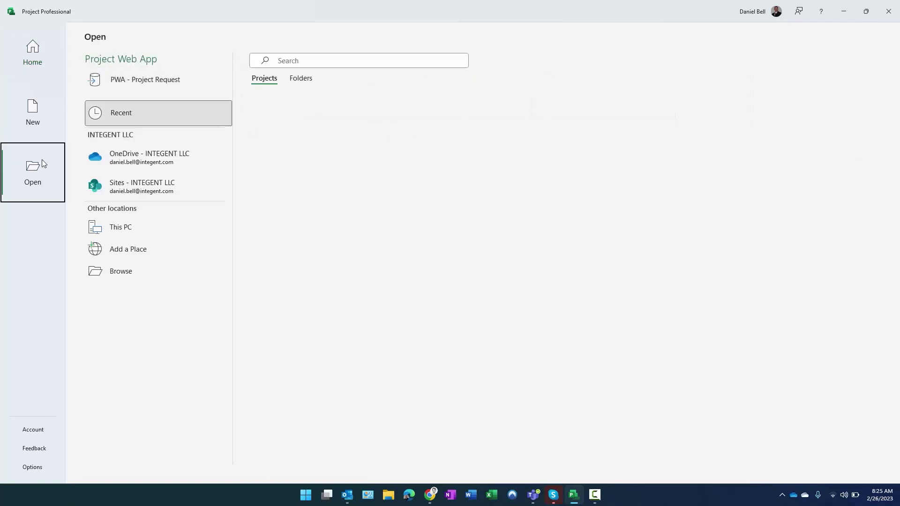
{"action": "left_click", "coordinate": [147, 83]}
{"action": "left_click", "coordinate": [268, 82]}
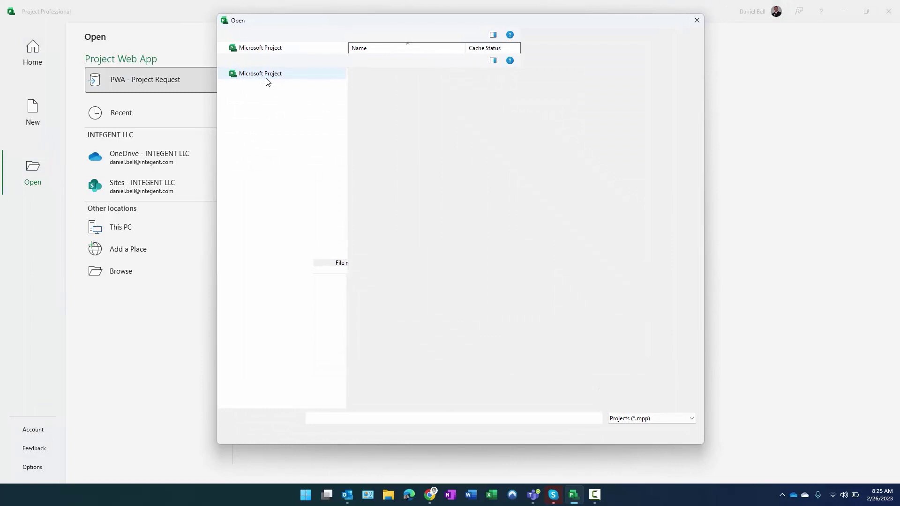
{"action": "left_click", "coordinate": [384, 86]}
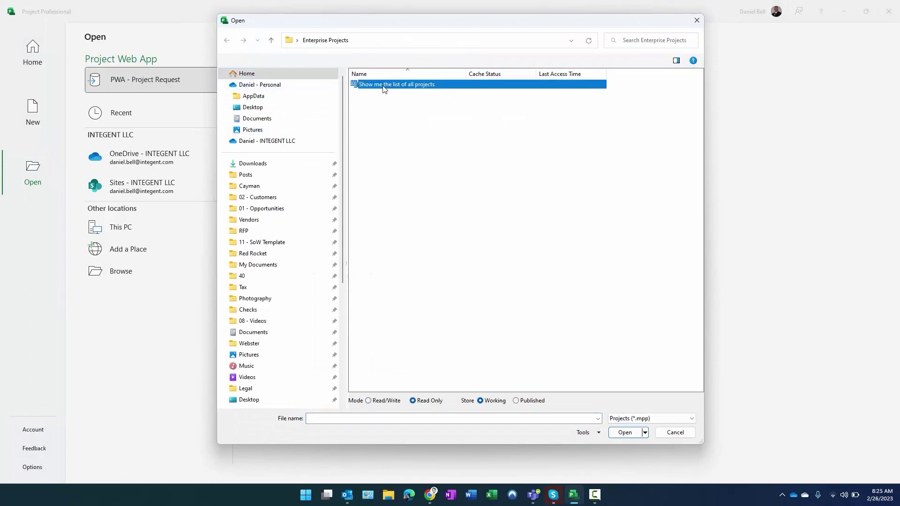
{"action": "double_click", "coordinate": [383, 86]}
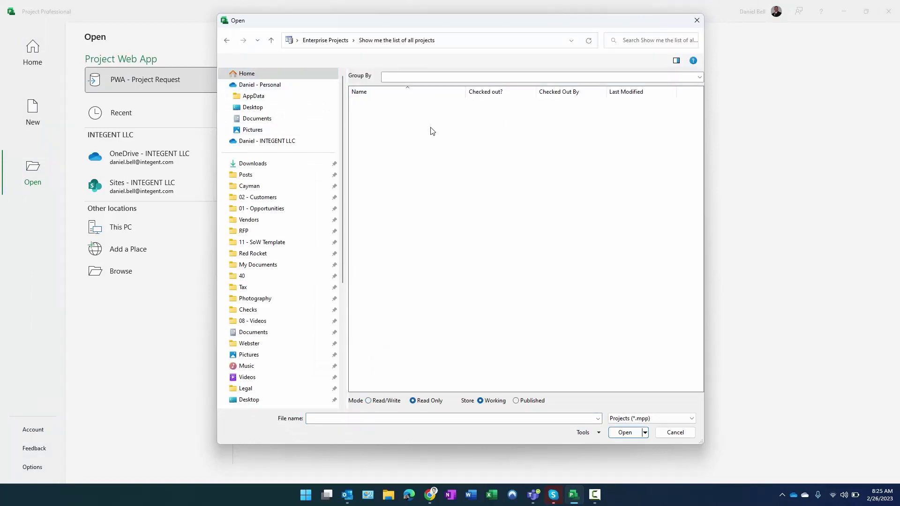
{"action": "left_click", "coordinate": [675, 431]}
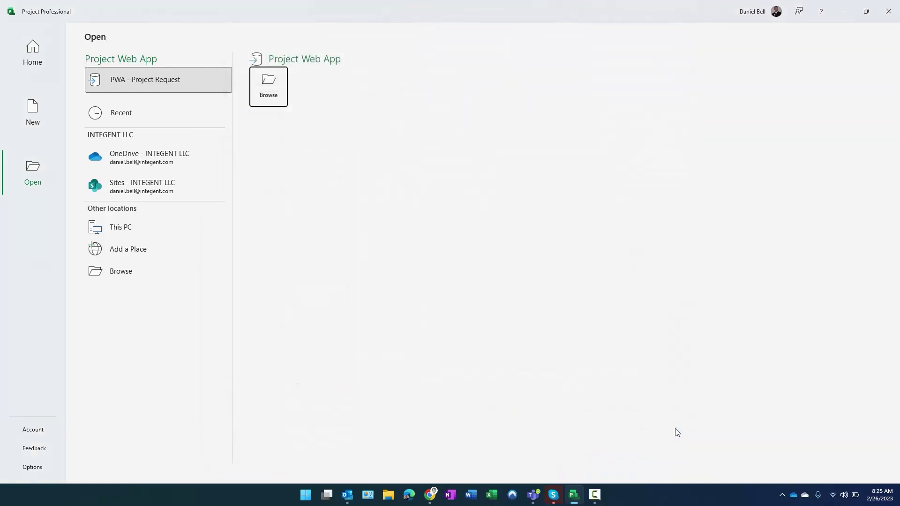
Confirm Project Center is empty in the browser, then return to Project Professional
{"action": "left_click", "coordinate": [429, 493]}
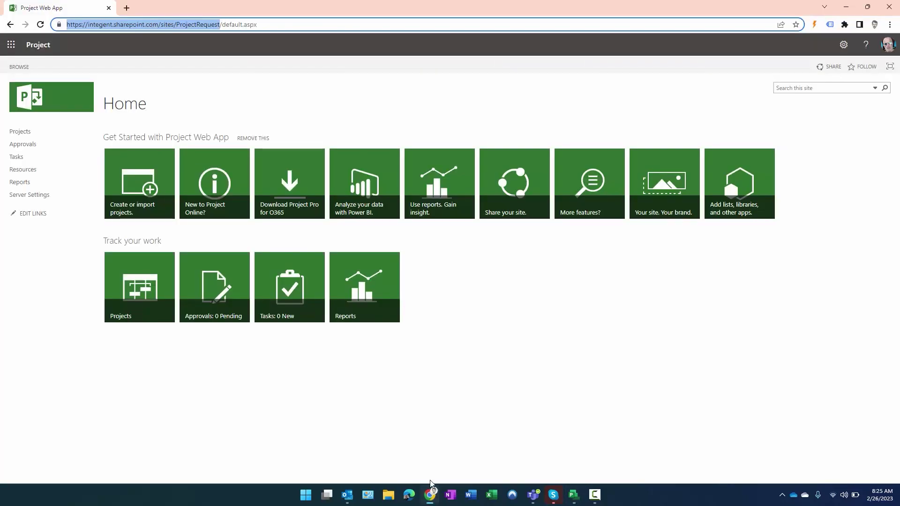
{"action": "left_click", "coordinate": [146, 291]}
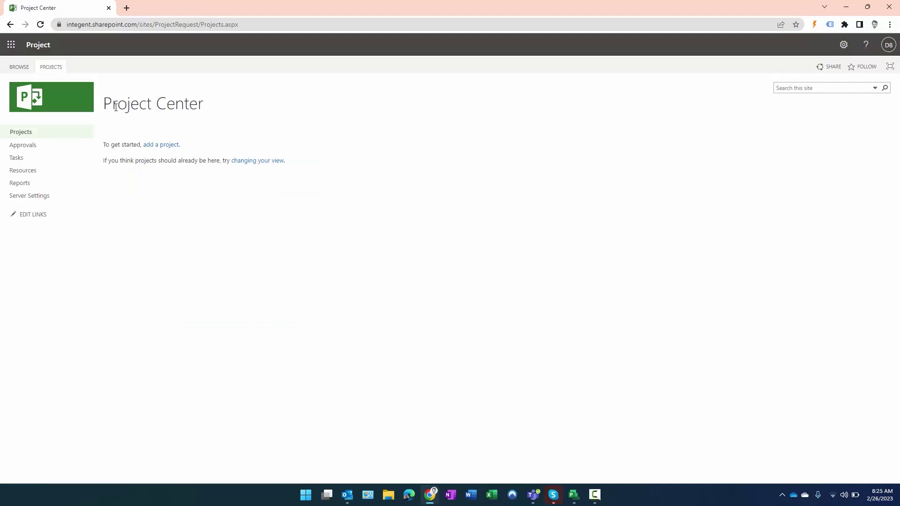
{"action": "left_click_drag", "start_coordinate": [116, 107], "coordinate": [219, 111]}
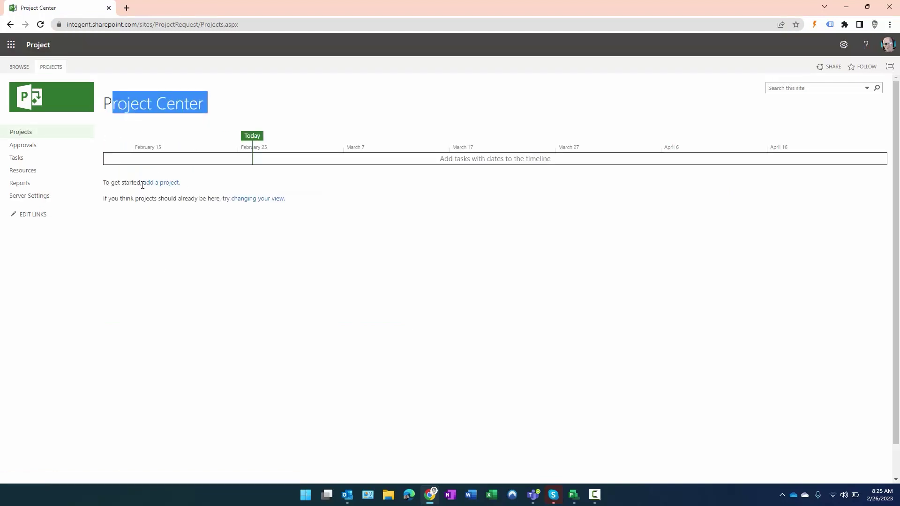
{"action": "left_click", "coordinate": [573, 495]}
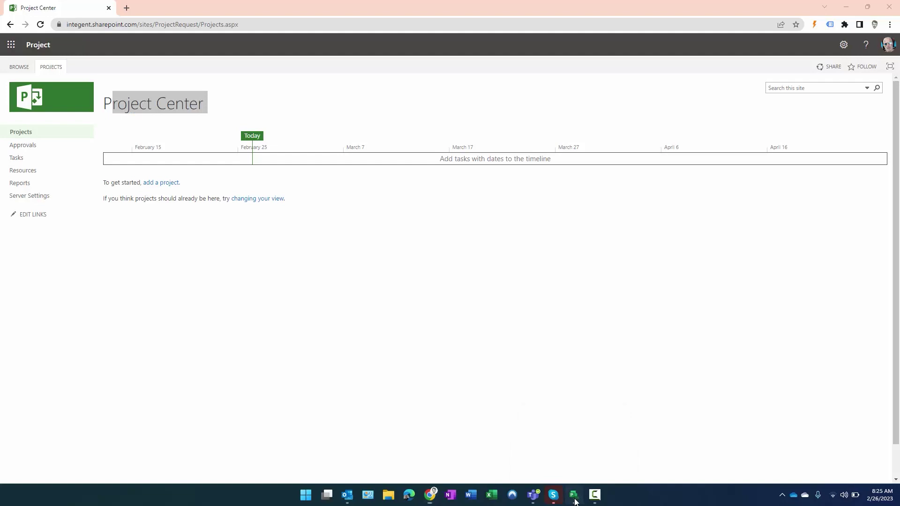
In a new blank project, enter Task 1 through Task 4 and link them in sequence
{"action": "left_click", "coordinate": [38, 113]}
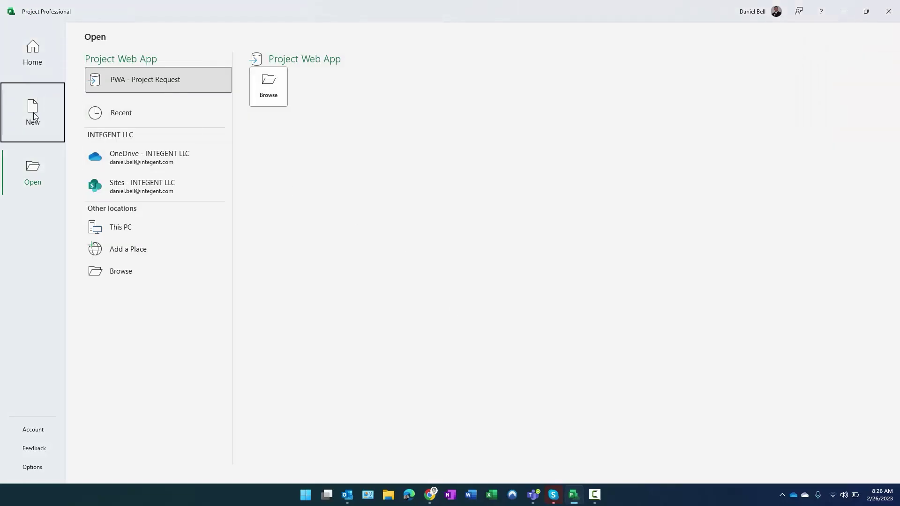
{"action": "left_click", "coordinate": [120, 83]}
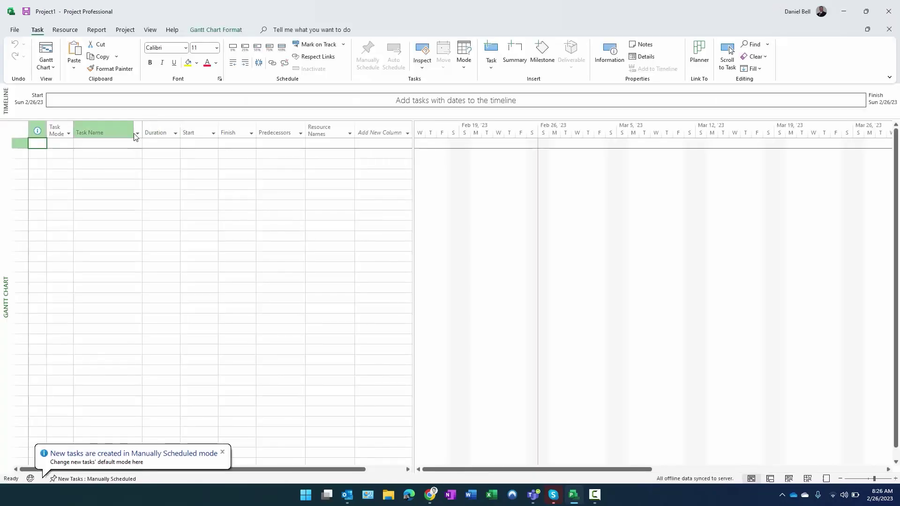
{"action": "type", "text": "Tas"}
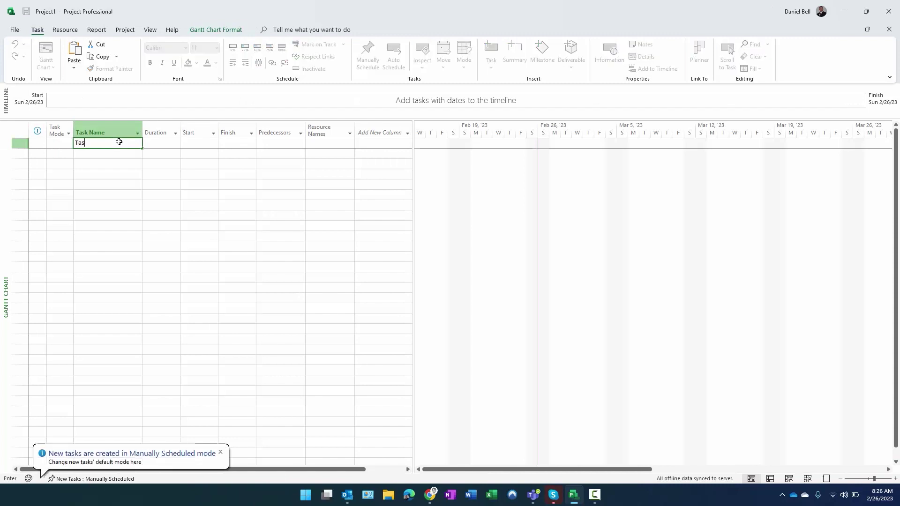
{"action": "type", "text": "k 1"}
{"action": "key", "text": "Return"}
{"action": "type", "text": "Task 2"}
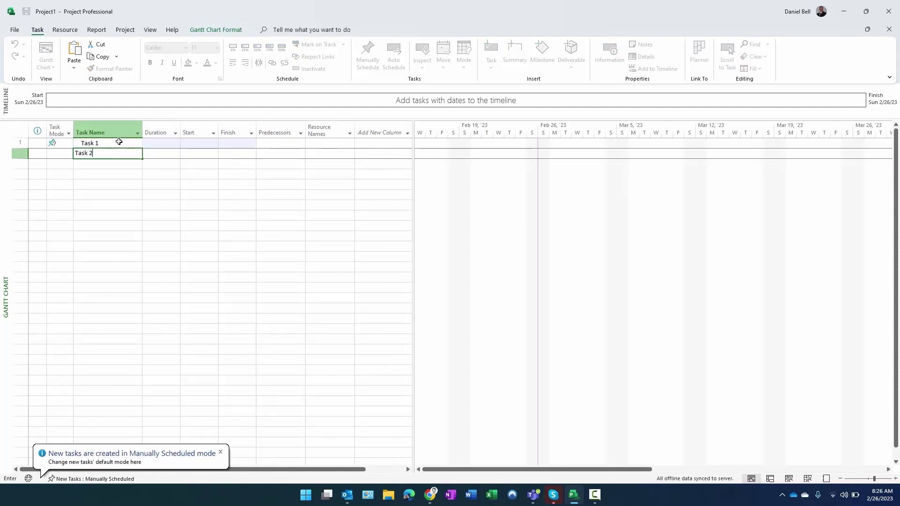
{"action": "key", "text": "Return"}
{"action": "type", "text": "Task 3"}
{"action": "key", "text": "Return"}
{"action": "type", "text": "T"}
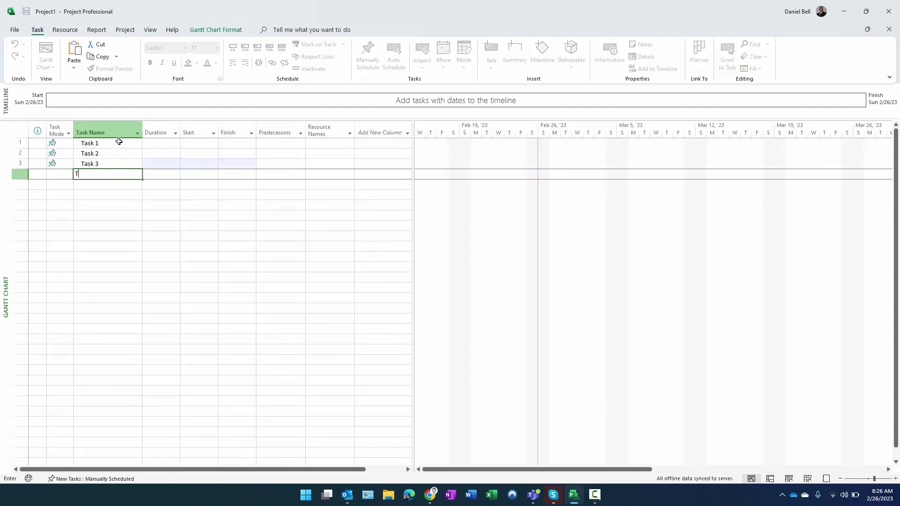
{"action": "key", "text": "Return"}
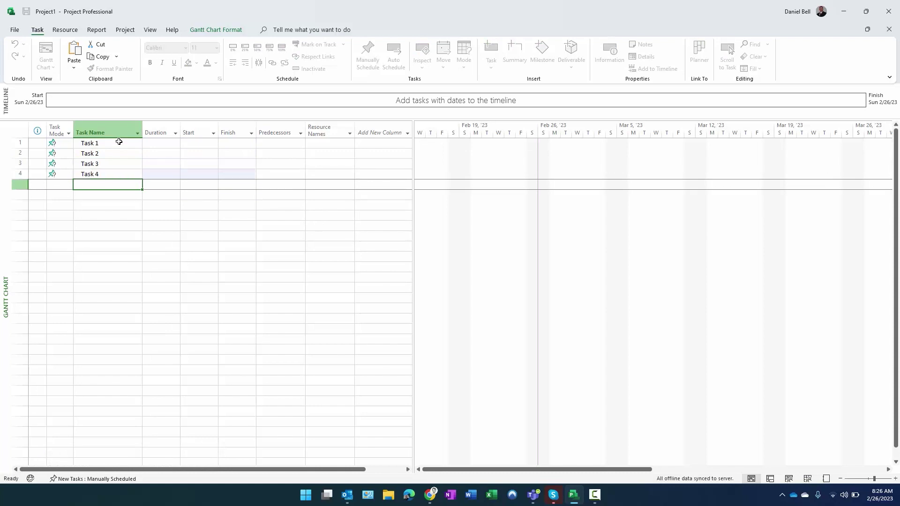
{"action": "left_click_drag", "start_coordinate": [103, 145], "coordinate": [109, 177]}
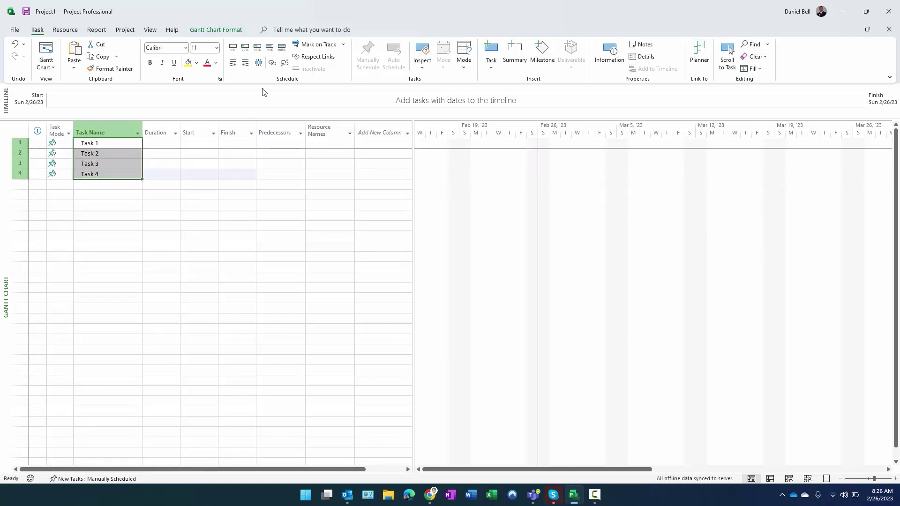
{"action": "left_click", "coordinate": [272, 63]}
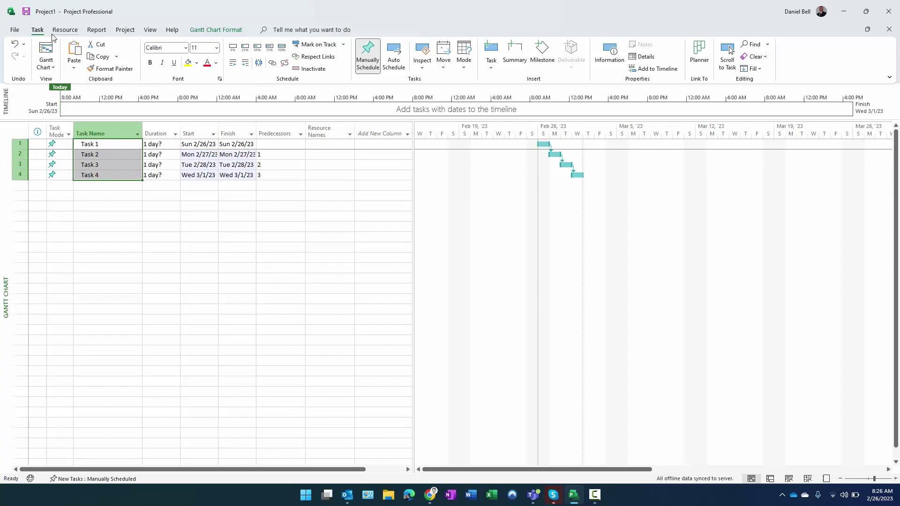
Save the plan to Project Web App under the name Demo Project 100
{"action": "left_click", "coordinate": [14, 29]}
{"action": "left_click", "coordinate": [41, 152]}
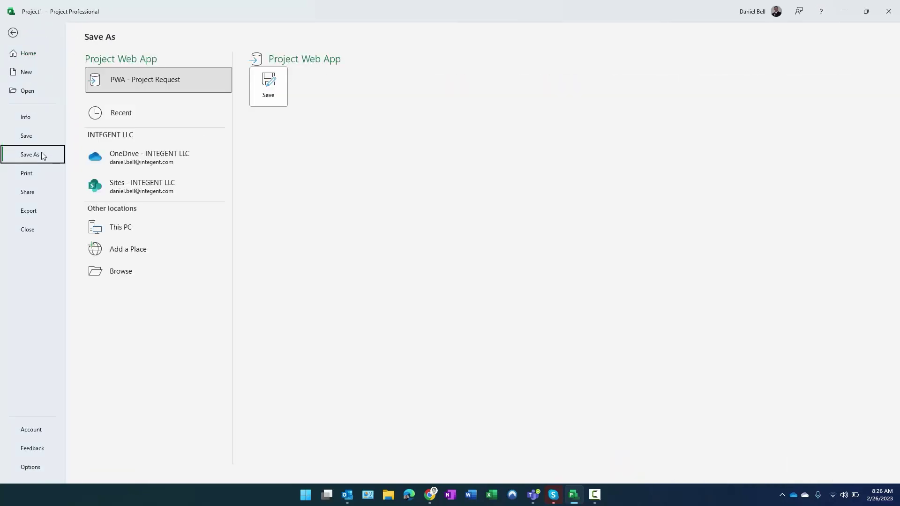
{"action": "left_click", "coordinate": [272, 83]}
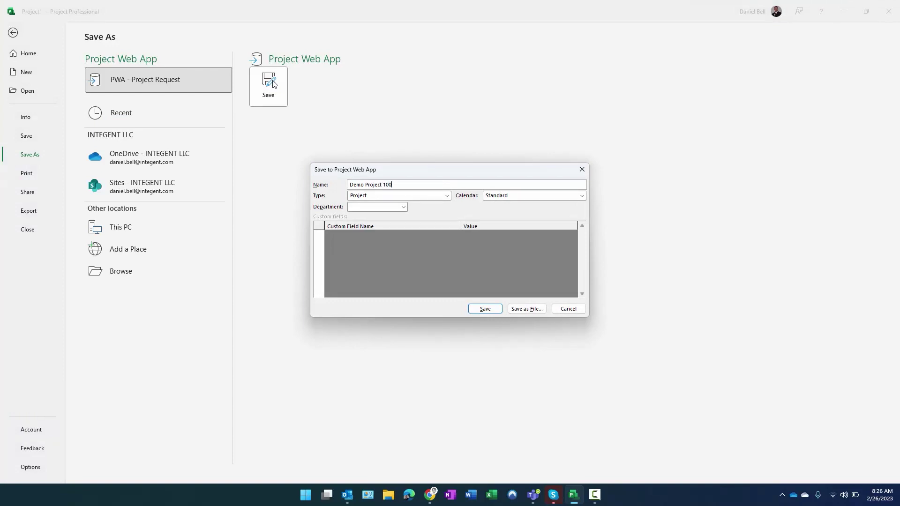
{"action": "key", "text": "Return"}
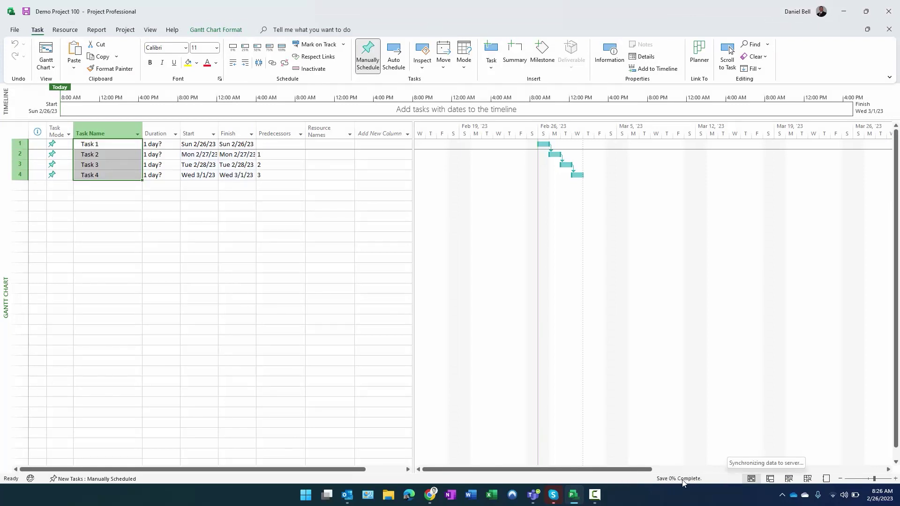
Publish Demo Project 100 from the Info page, then return to Project Center in Chrome
{"action": "left_click", "coordinate": [15, 30]}
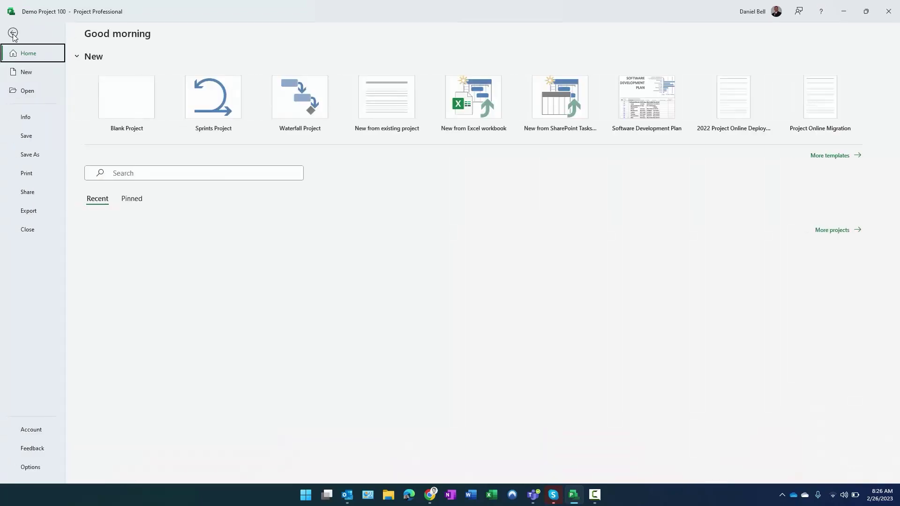
{"action": "left_click", "coordinate": [31, 116]}
{"action": "left_click", "coordinate": [110, 127]}
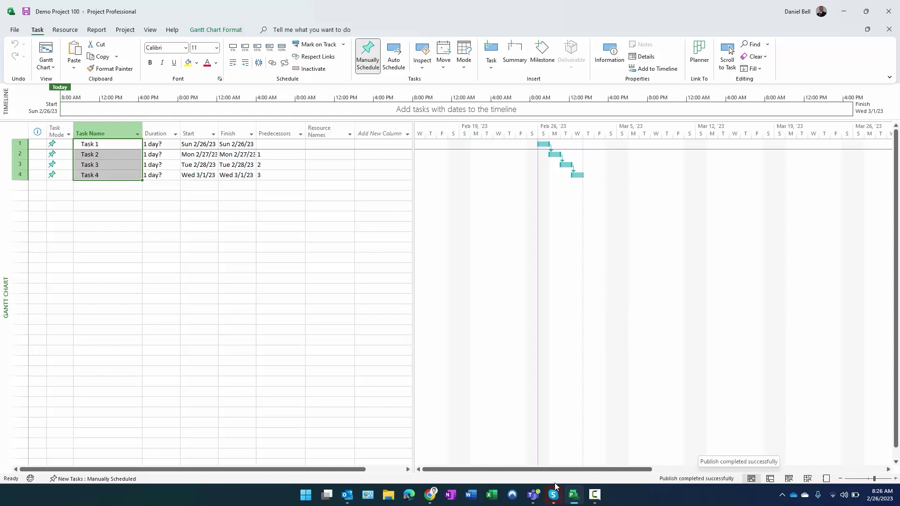
{"action": "left_click", "coordinate": [430, 495]}
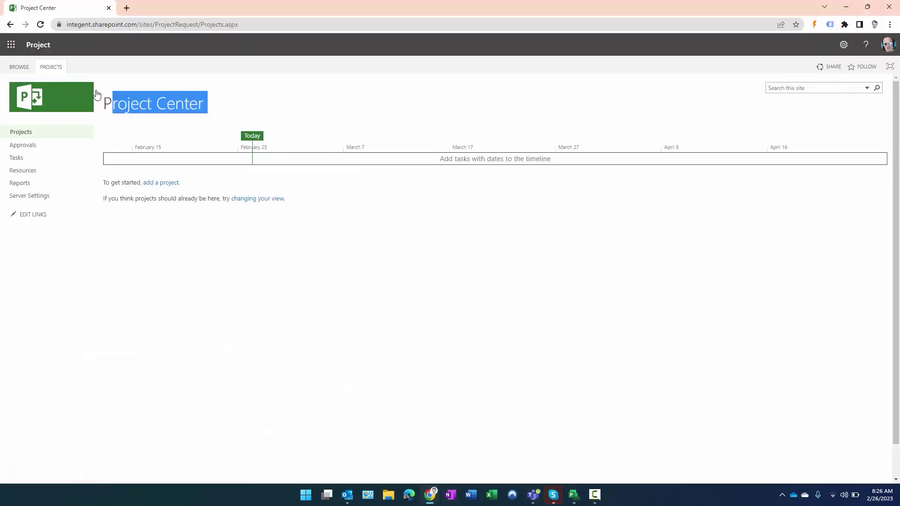
Verify Project Center lists Demo Project 100 (ID 100000, 2/26/2023–3/1/2023, 3 days) and review its schedule
{"action": "left_click", "coordinate": [350, 88]}
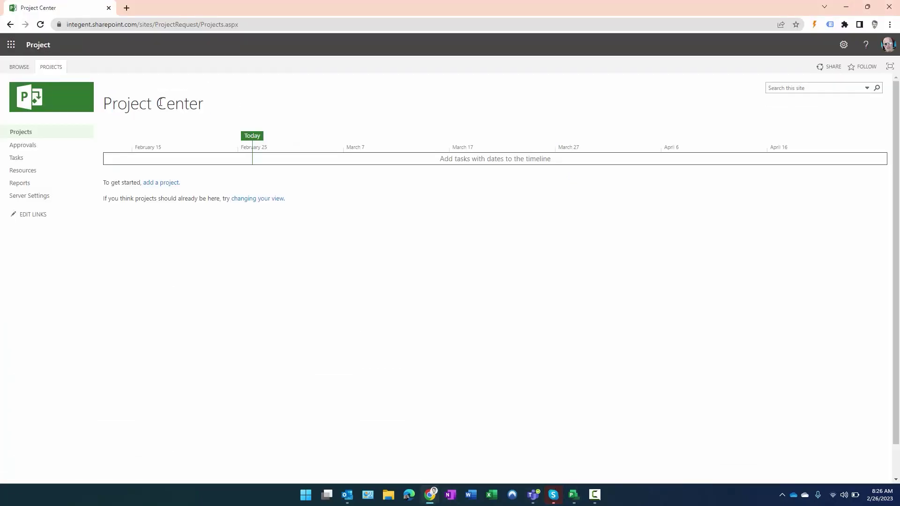
{"action": "left_click", "coordinate": [22, 133]}
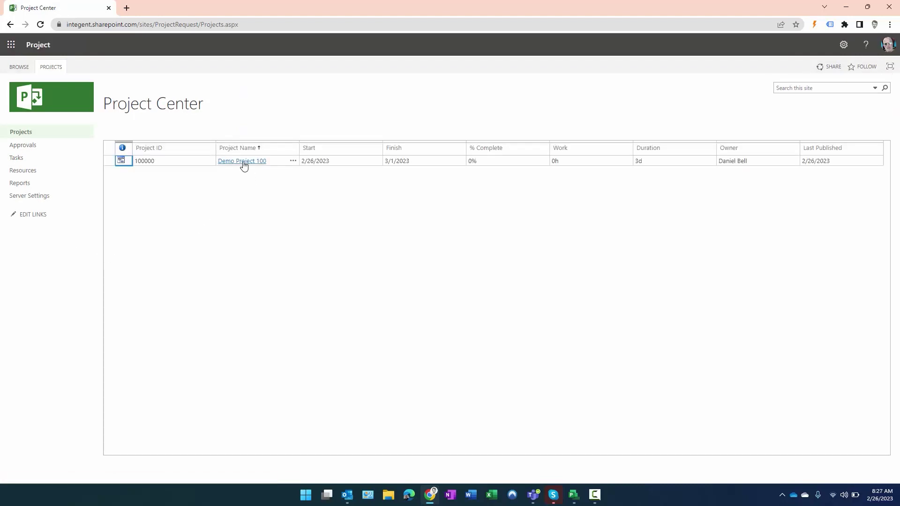
{"action": "left_click", "coordinate": [241, 200]}
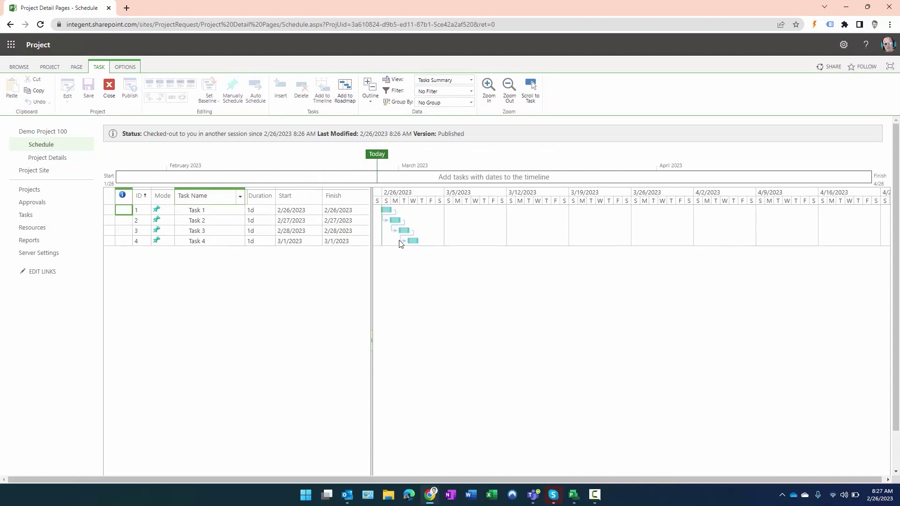
{"action": "left_click", "coordinate": [110, 87]}
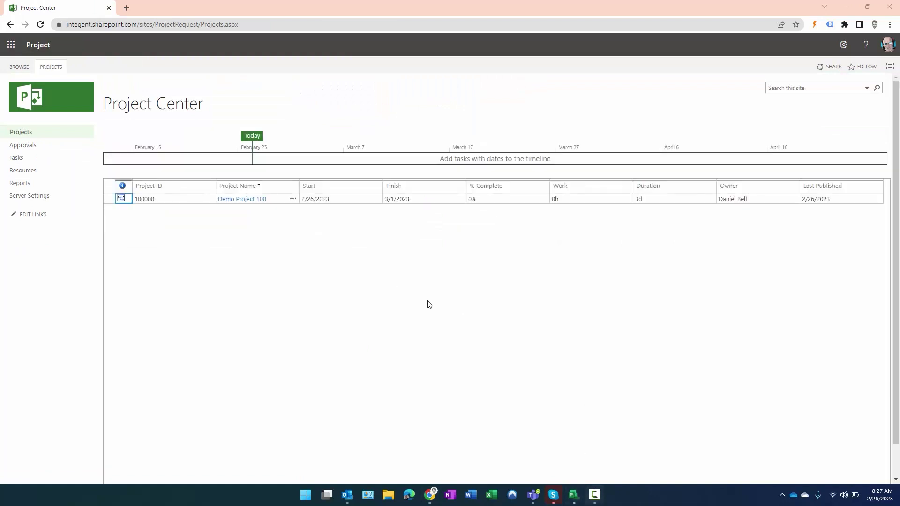
Close Demo Project 100 from the File menu, answering Yes to check it in
{"action": "left_click", "coordinate": [573, 497]}
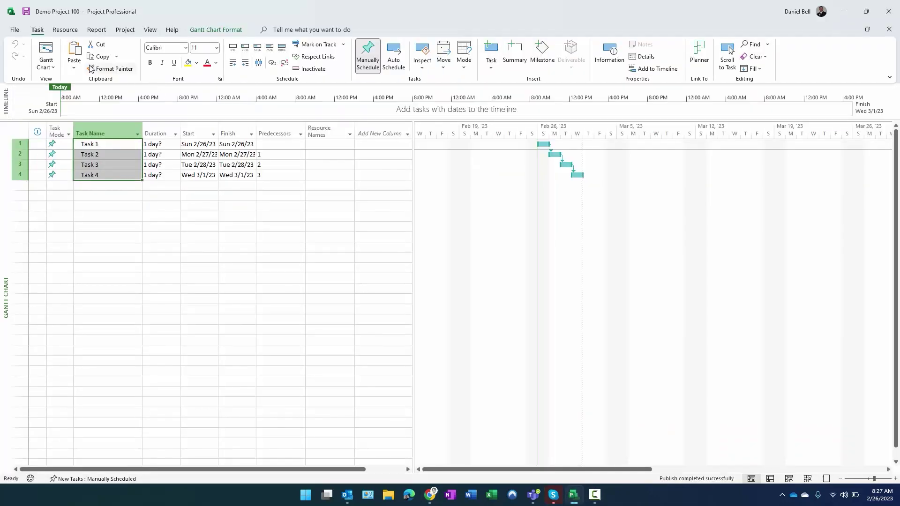
{"action": "left_click", "coordinate": [21, 33]}
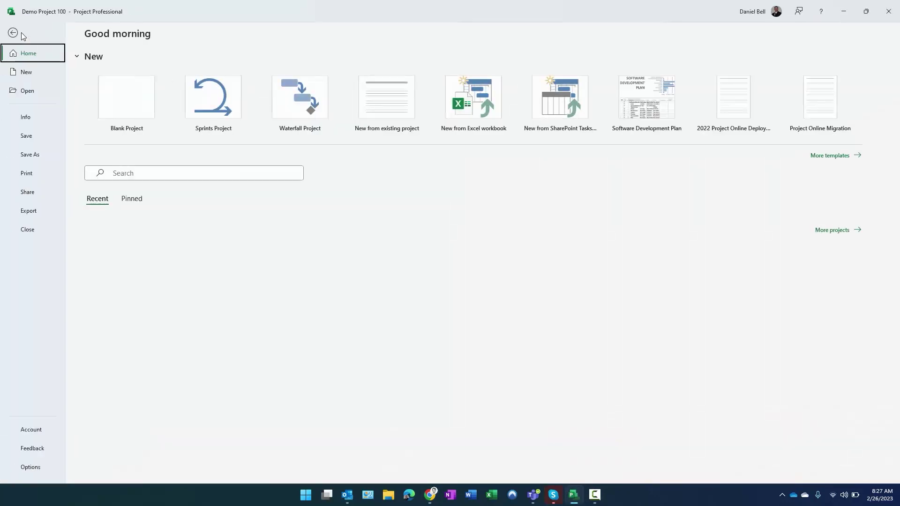
{"action": "left_click", "coordinate": [31, 229]}
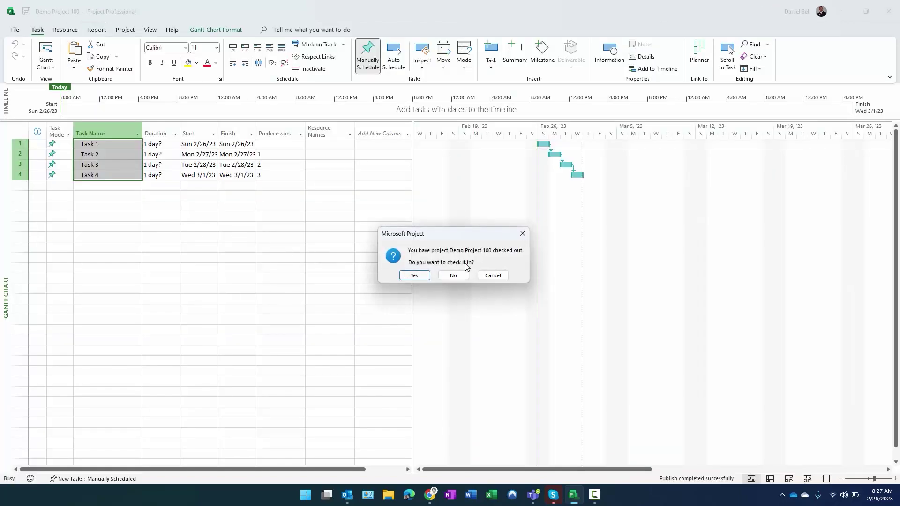
{"action": "left_click", "coordinate": [414, 276]}
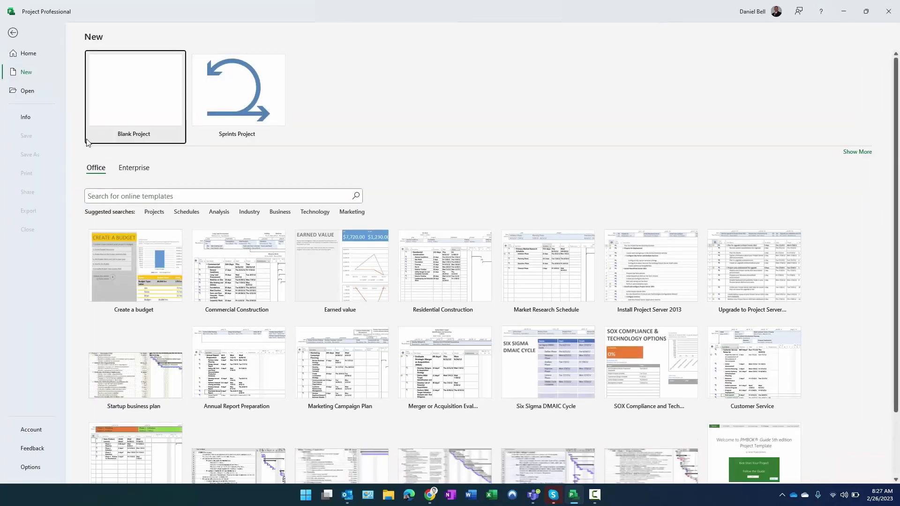
Browse the PWA - Project Request location, confirm Demo Project 100 is listed, then cancel
{"action": "left_click", "coordinate": [28, 91]}
{"action": "left_click", "coordinate": [121, 86]}
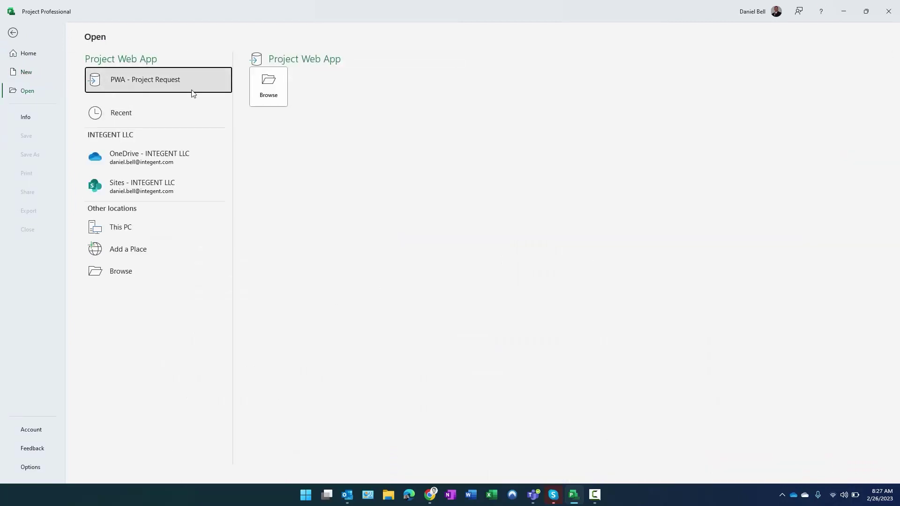
{"action": "left_click", "coordinate": [265, 89]}
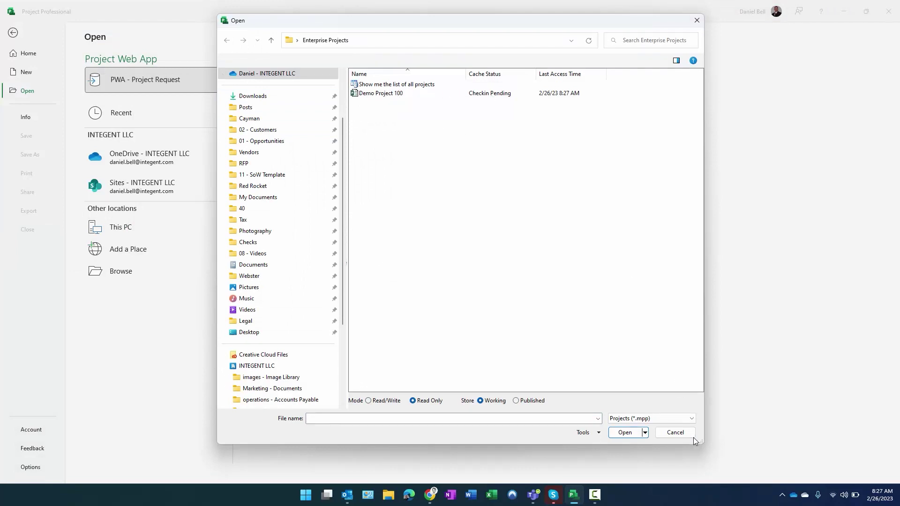
{"action": "left_click", "coordinate": [675, 432]}
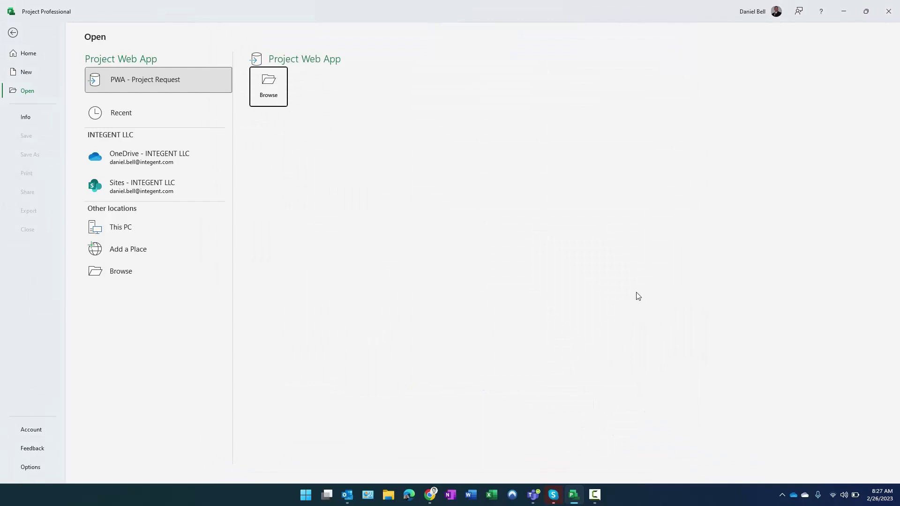